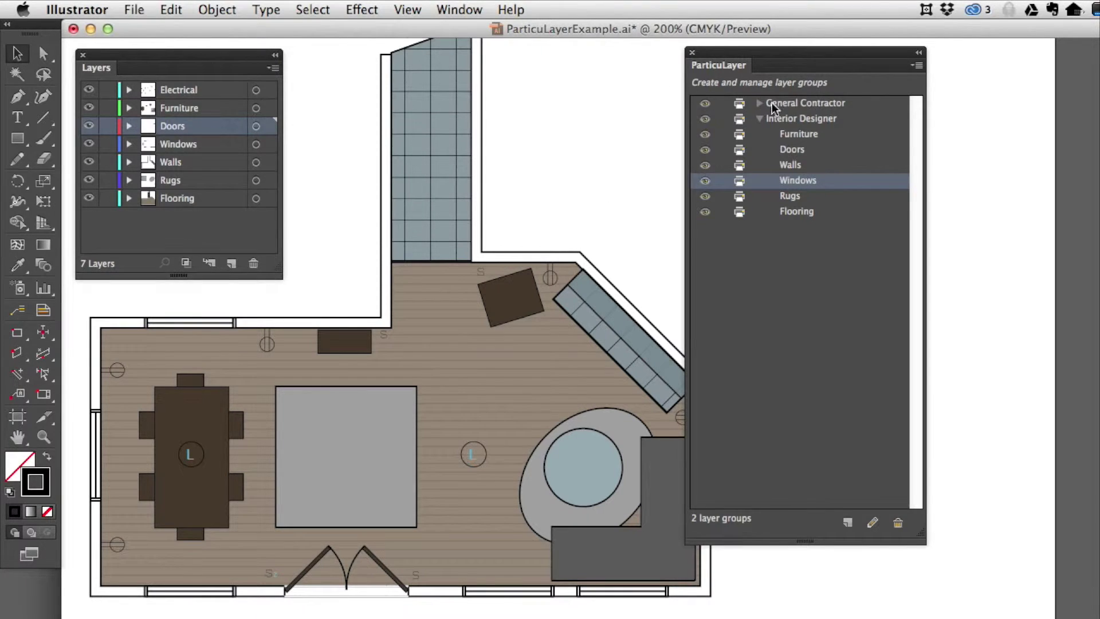
Step: Expand General Contractor and Interior Designer in the ParticuLayer panel to list their member layers
click(792, 120)
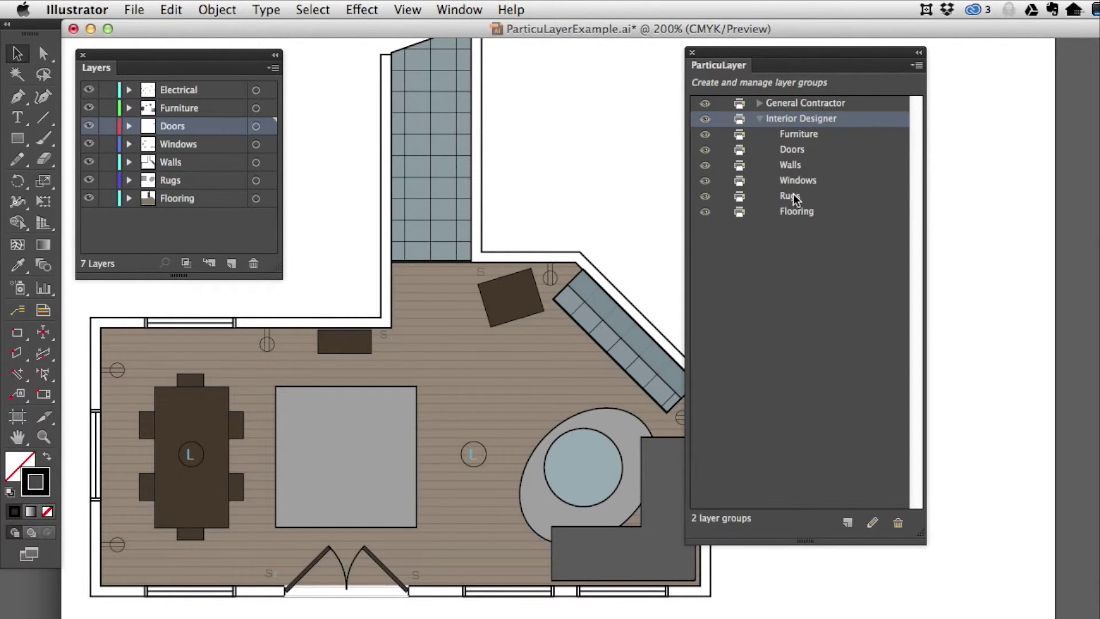
click(760, 118)
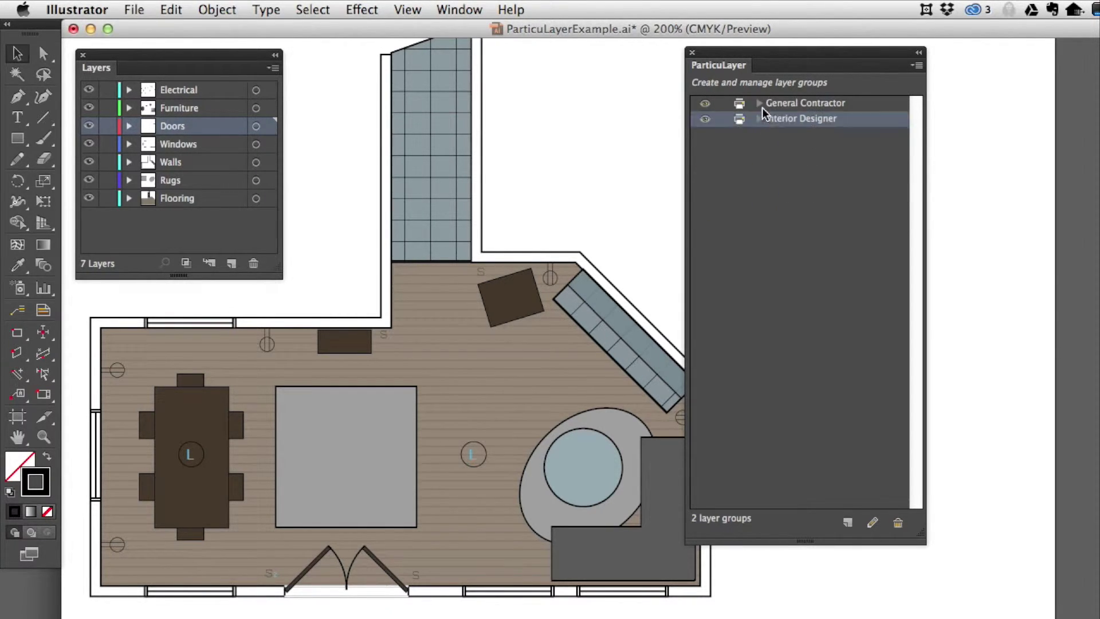
click(760, 104)
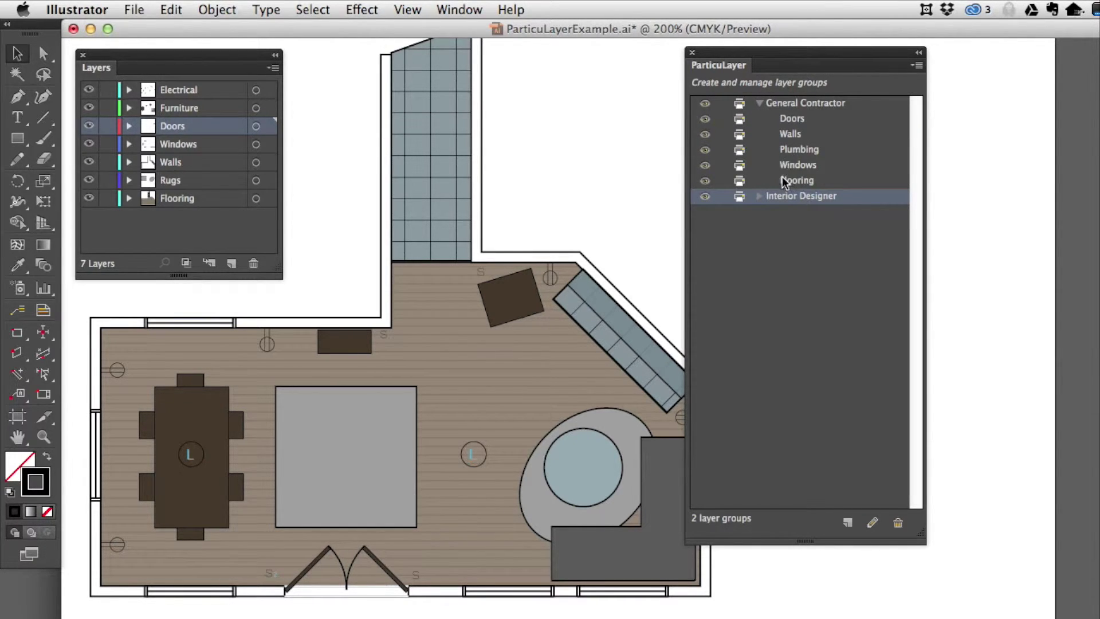
click(761, 196)
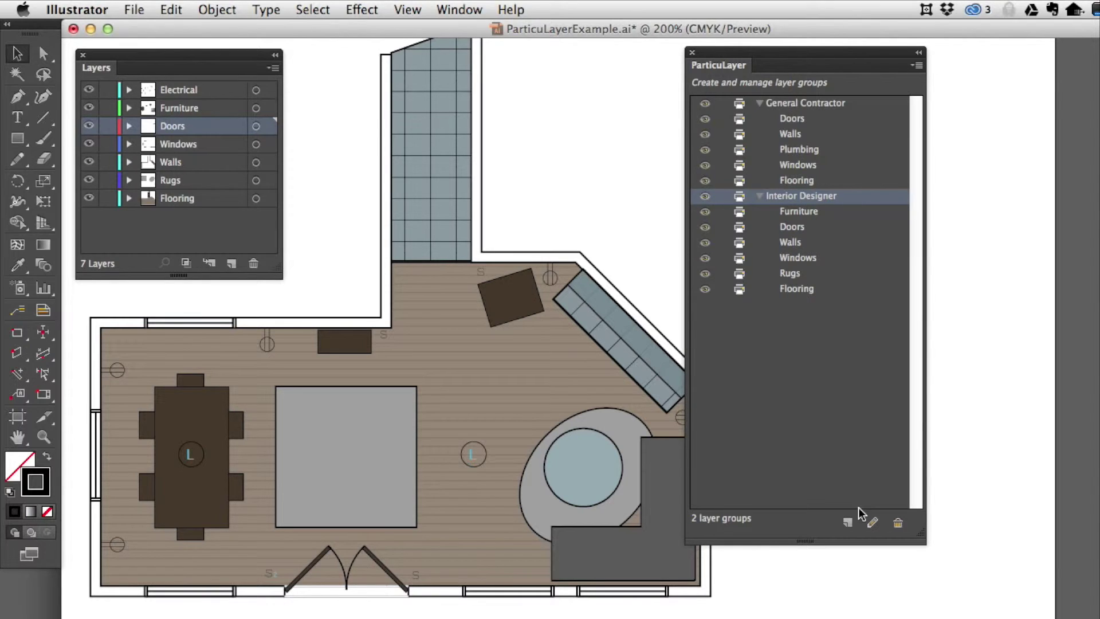
click(849, 522)
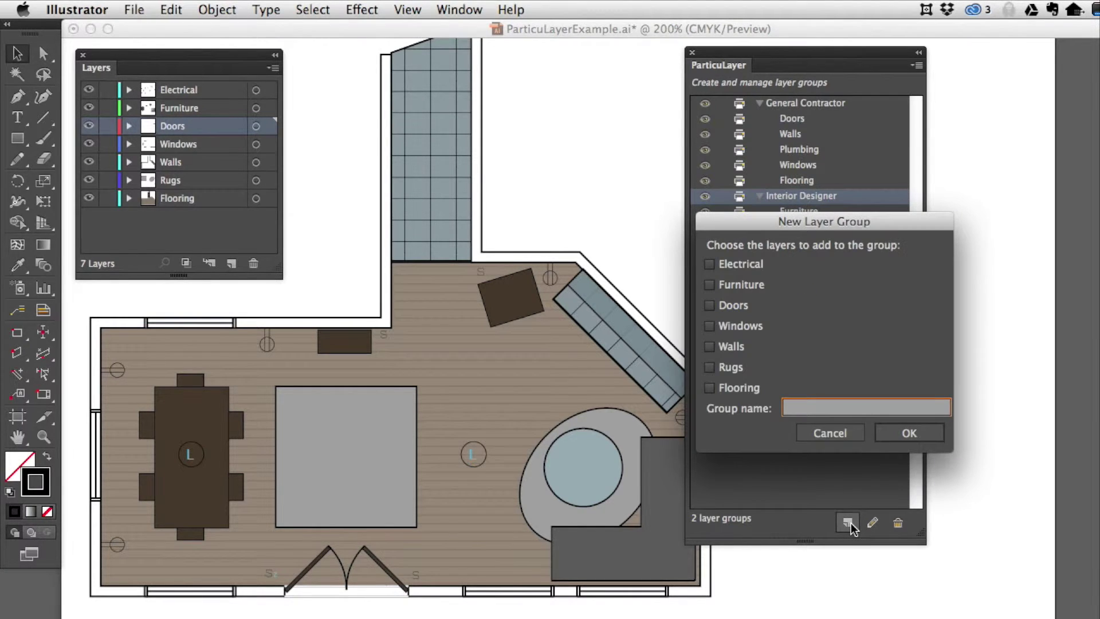
Step: Create an 'Electrician' layer group from the Electrical, Doors, Windows and Walls layers
click(736, 267)
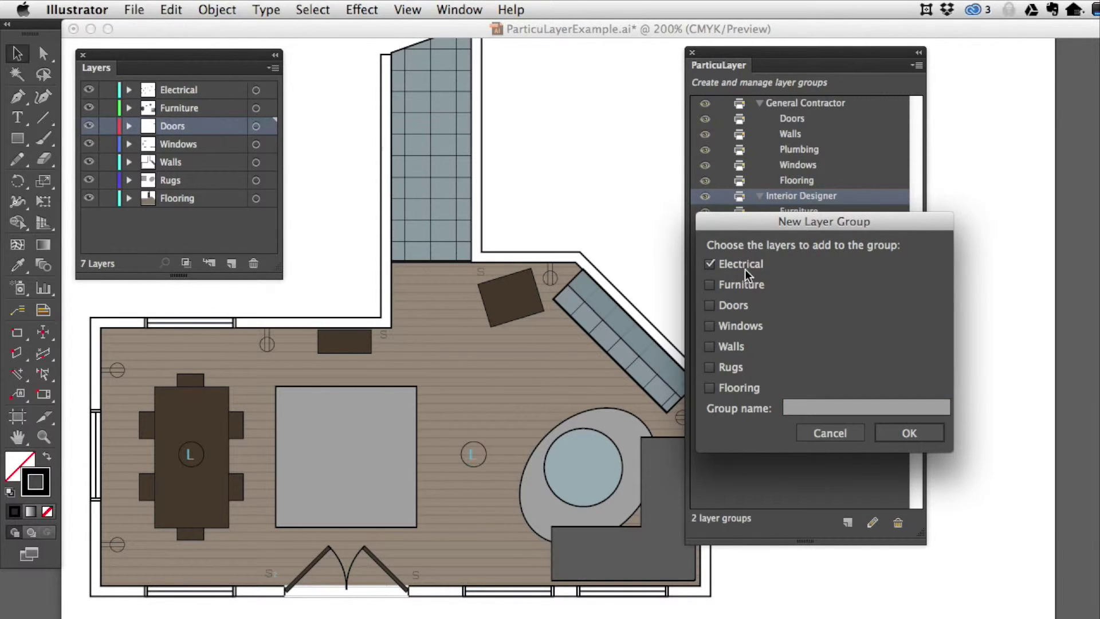
click(734, 348)
click(799, 404)
text(Electrician)
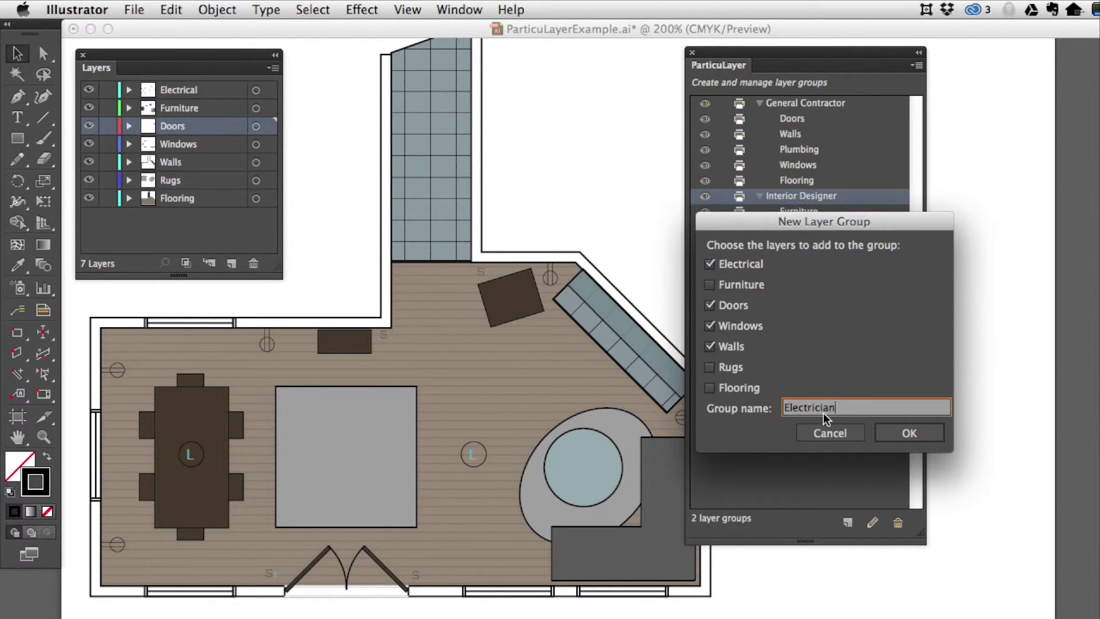
click(900, 434)
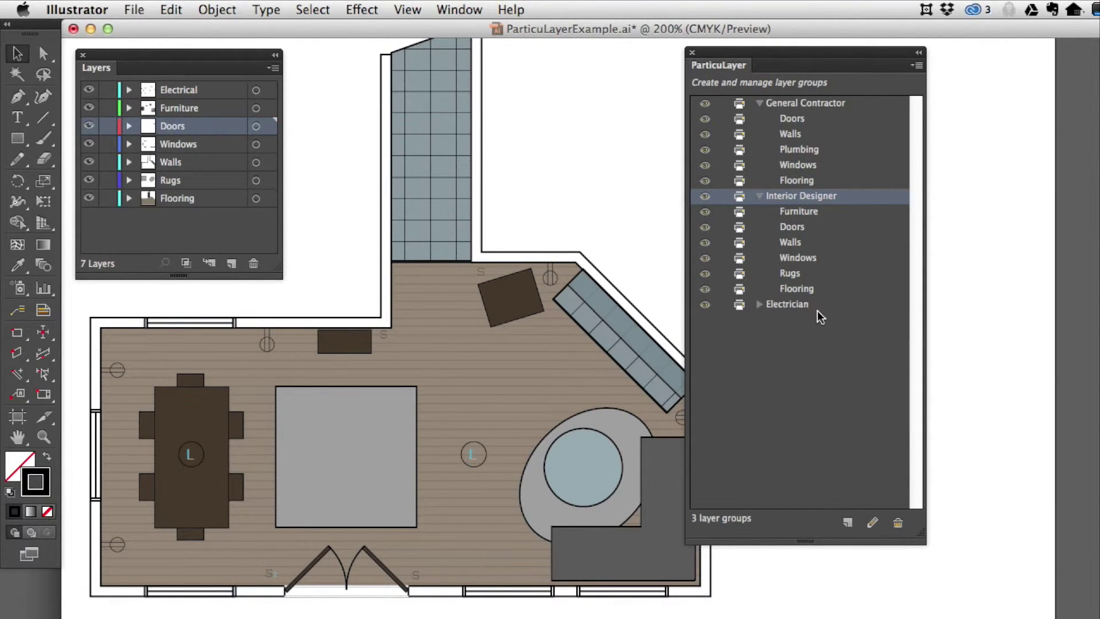
Step: Lock the Interior Designer group, locking every layer except Electrical, and collapse the groups
click(760, 304)
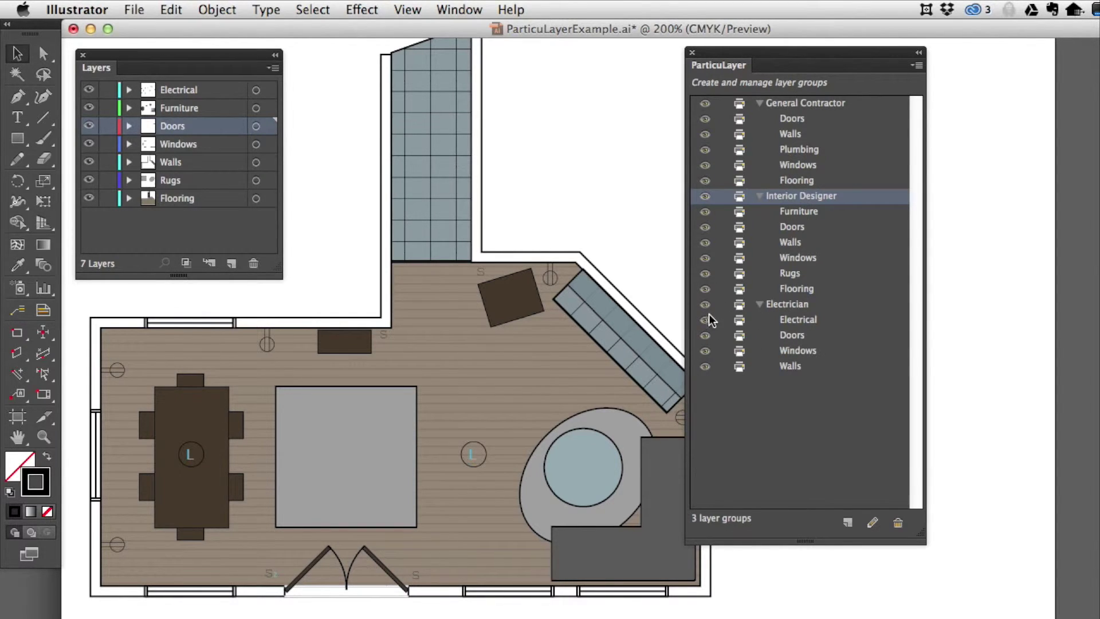
click(760, 304)
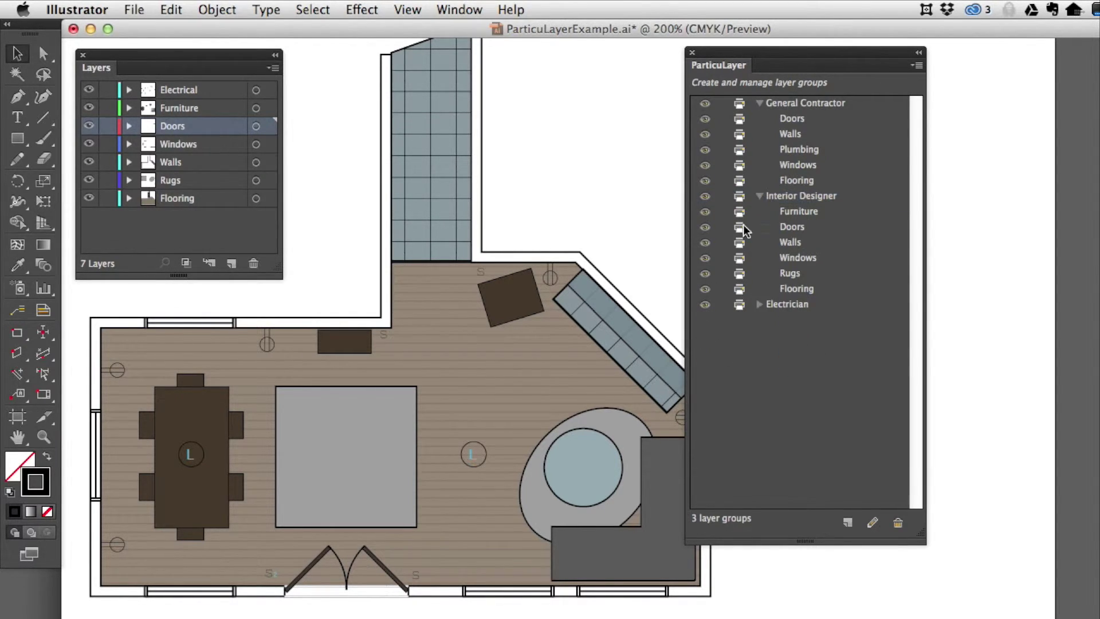
click(721, 197)
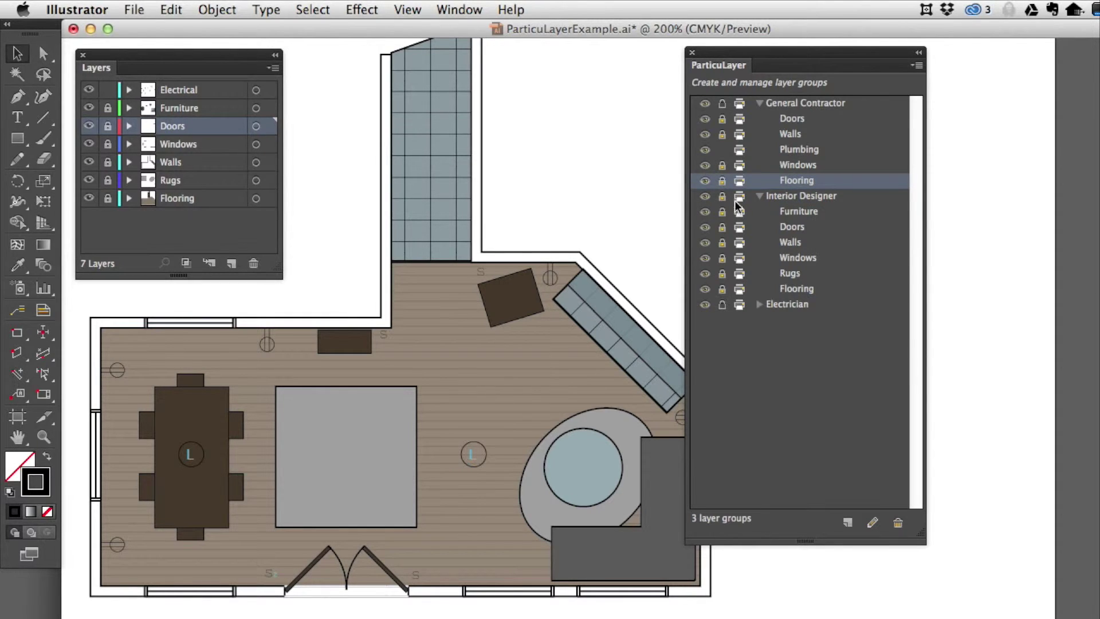
click(759, 196)
click(797, 135)
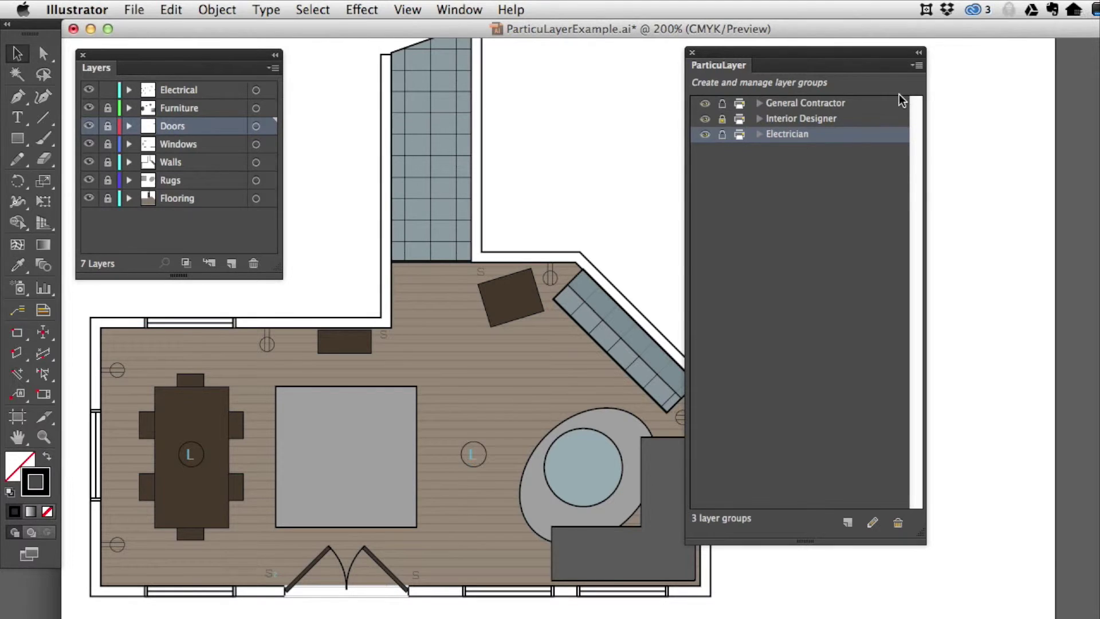
click(797, 136)
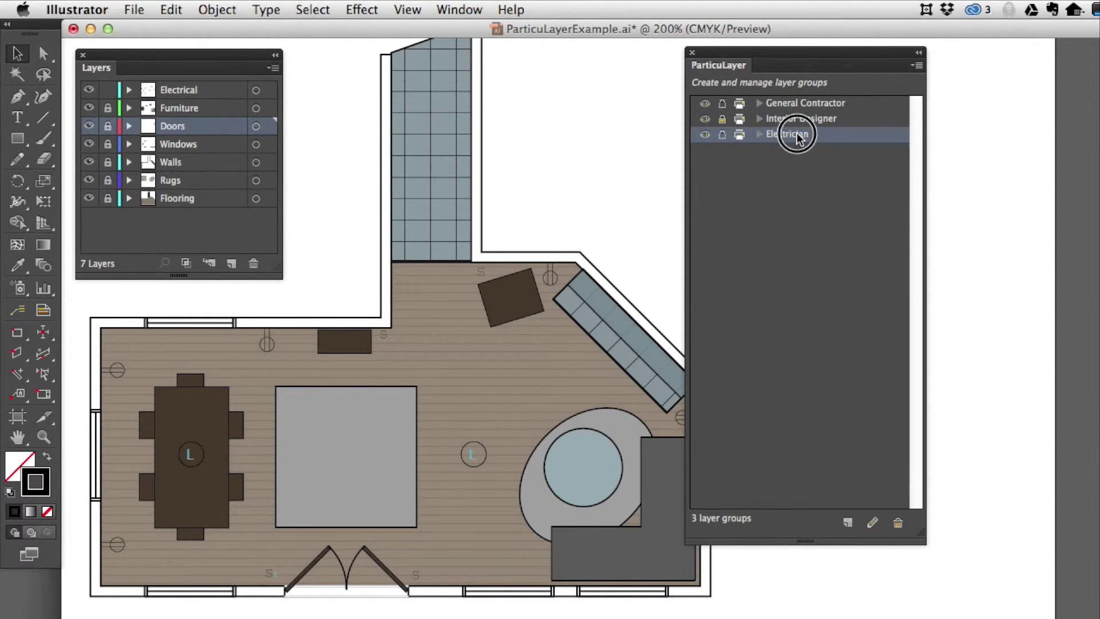
Step: Disable printing on every group except Electrician, then expand each group to verify its layers
click(916, 65)
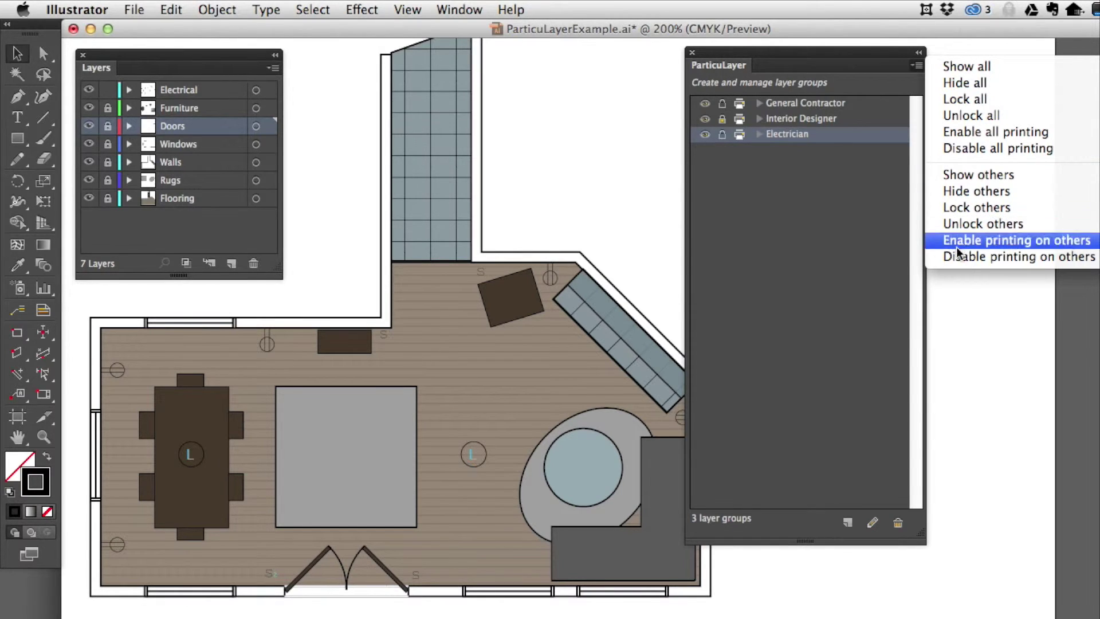
click(969, 259)
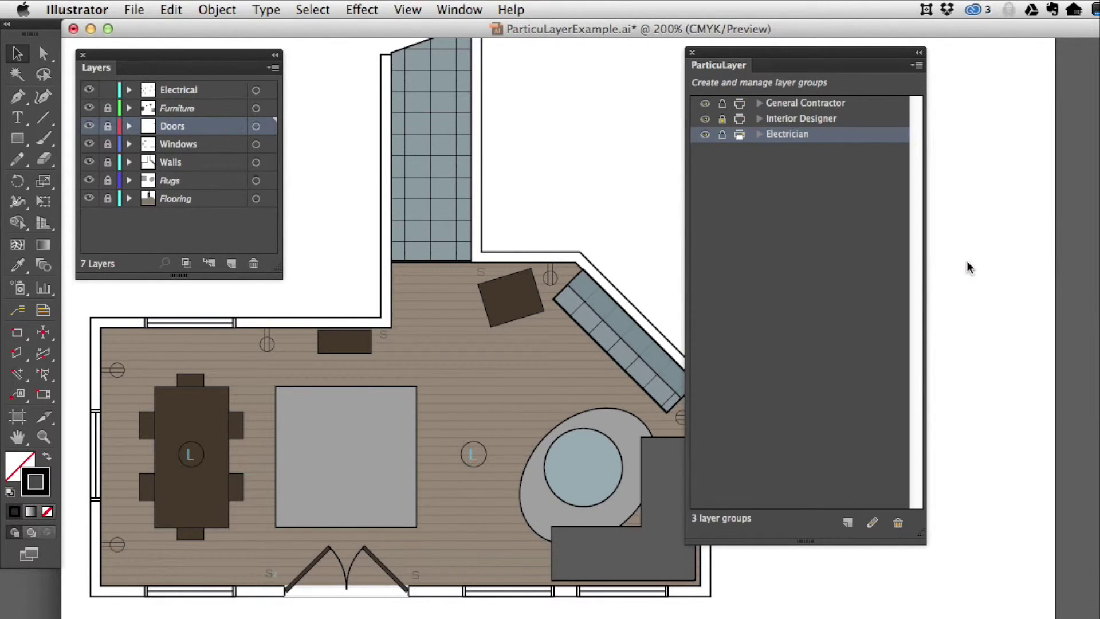
click(759, 103)
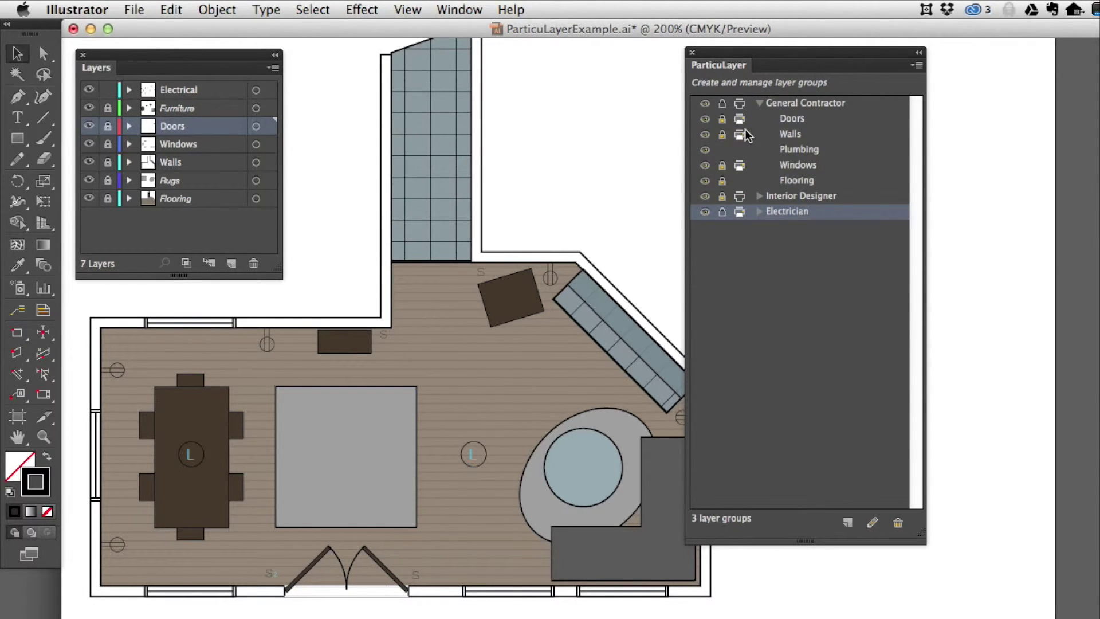
click(760, 196)
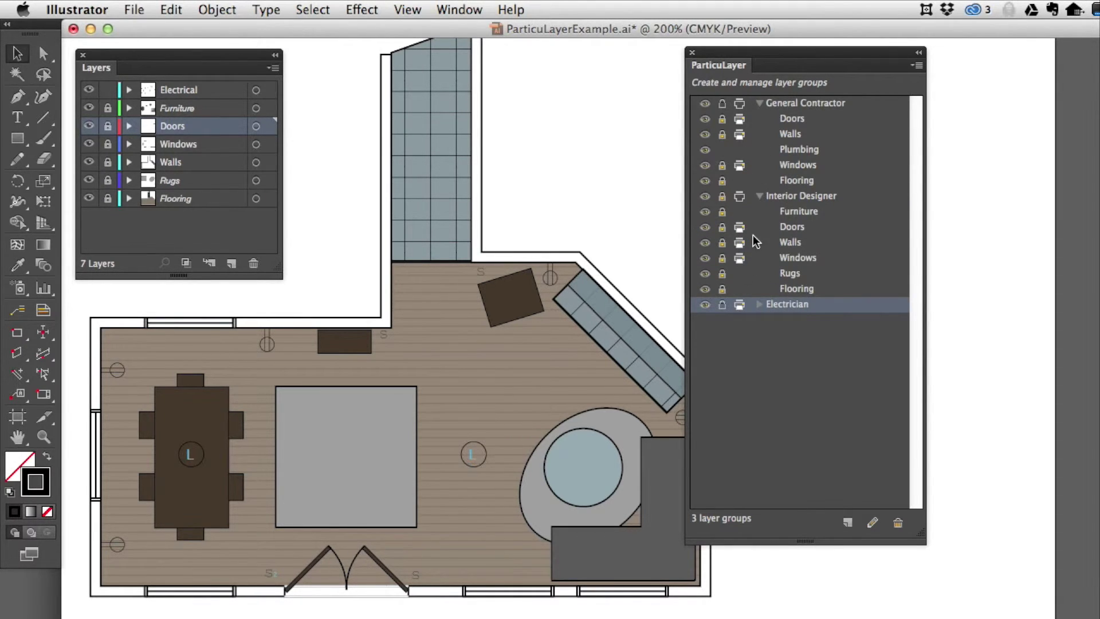
click(759, 196)
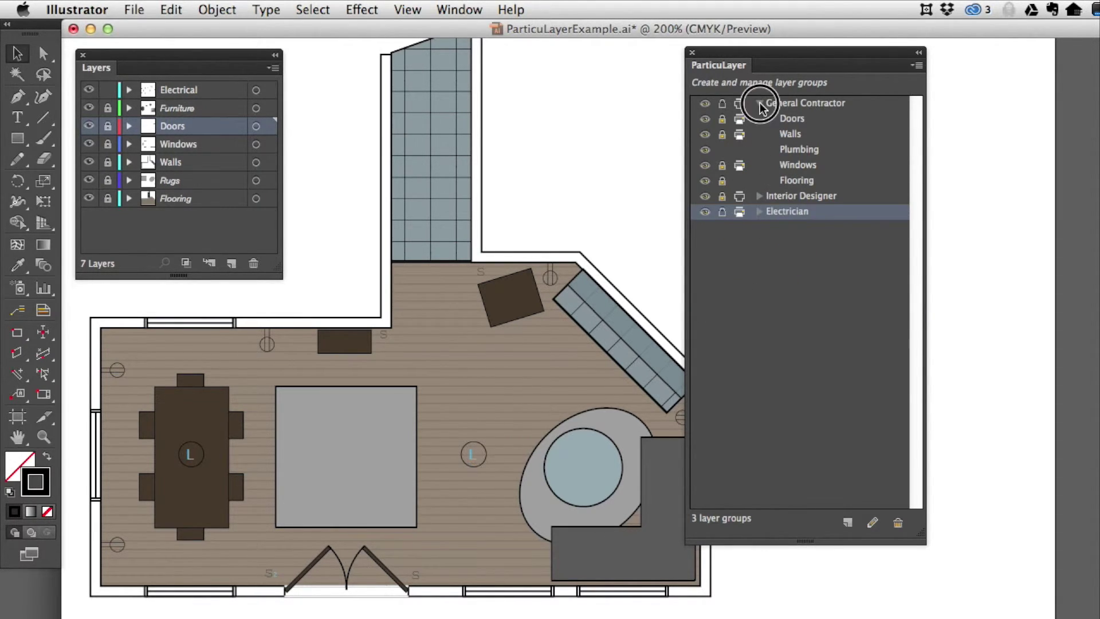
click(759, 103)
click(759, 134)
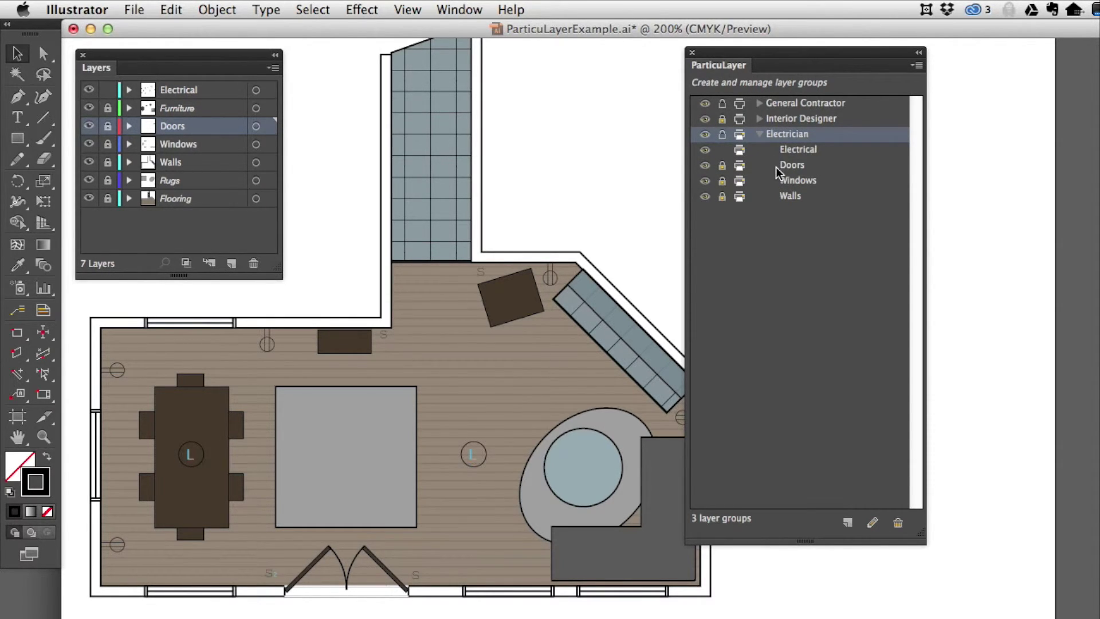
click(761, 134)
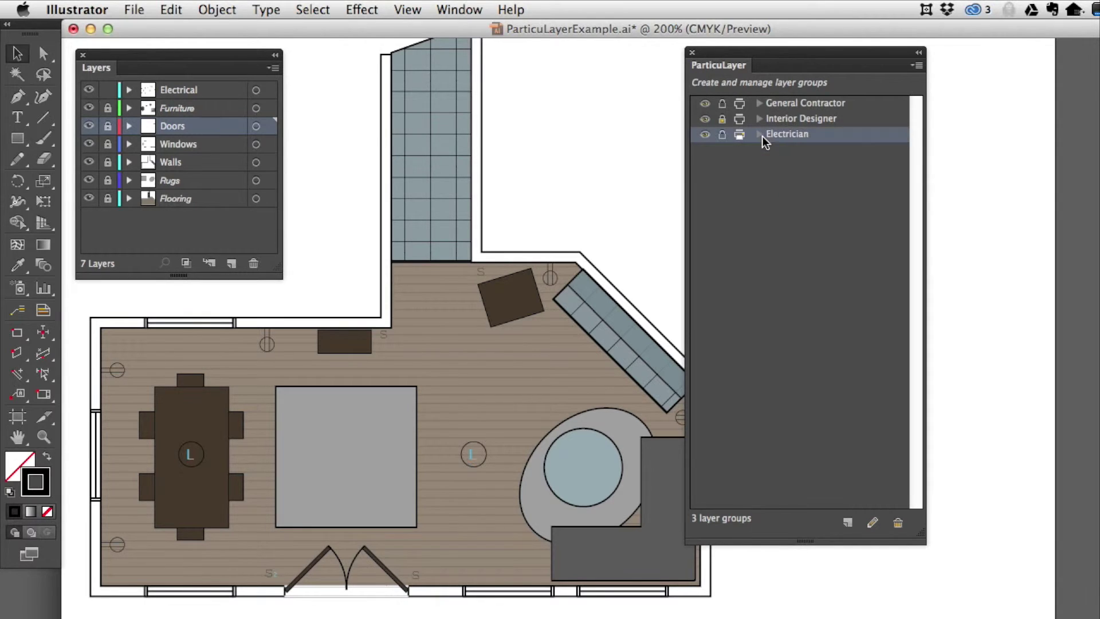
Step: Unlock all layers and toggle visibility of the General Contractor and Interior Designer groups
click(918, 66)
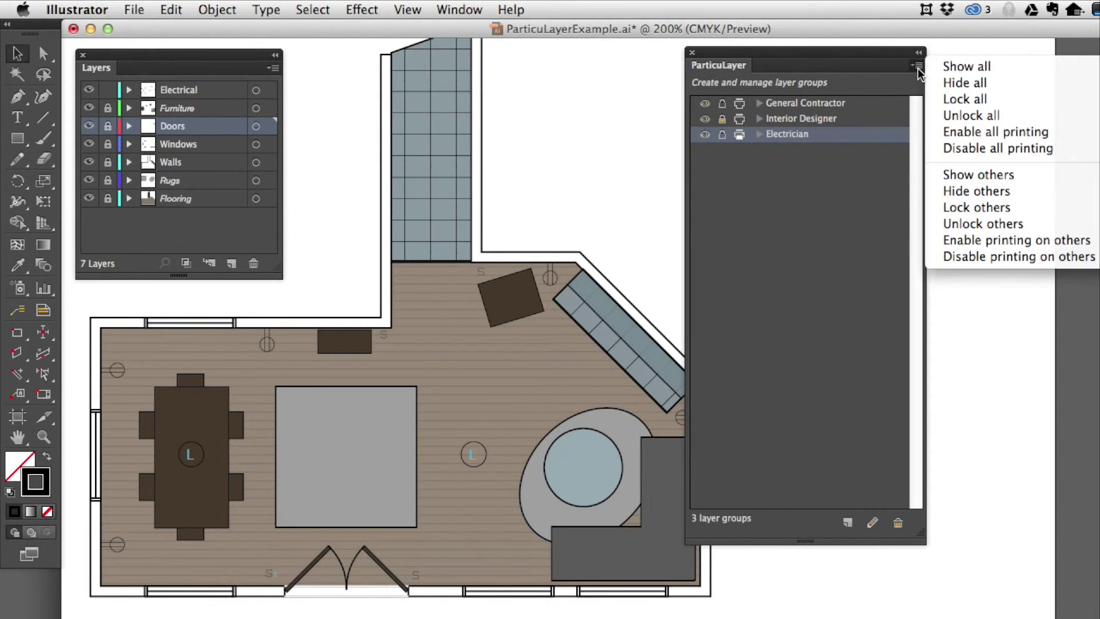
click(988, 118)
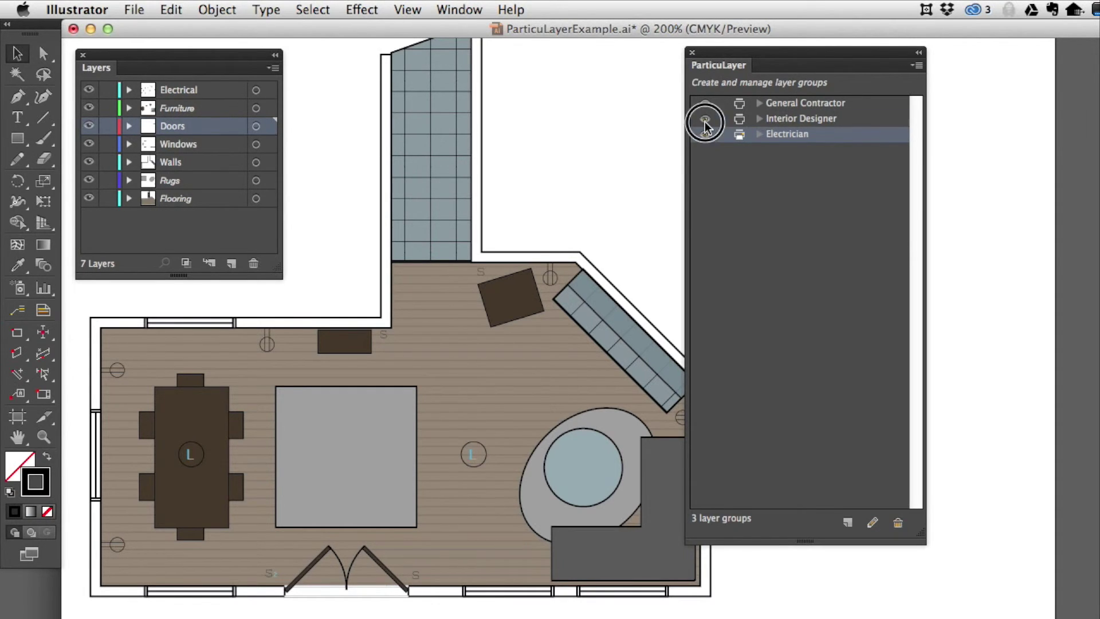
drag(705, 120, 705, 103)
click(705, 105)
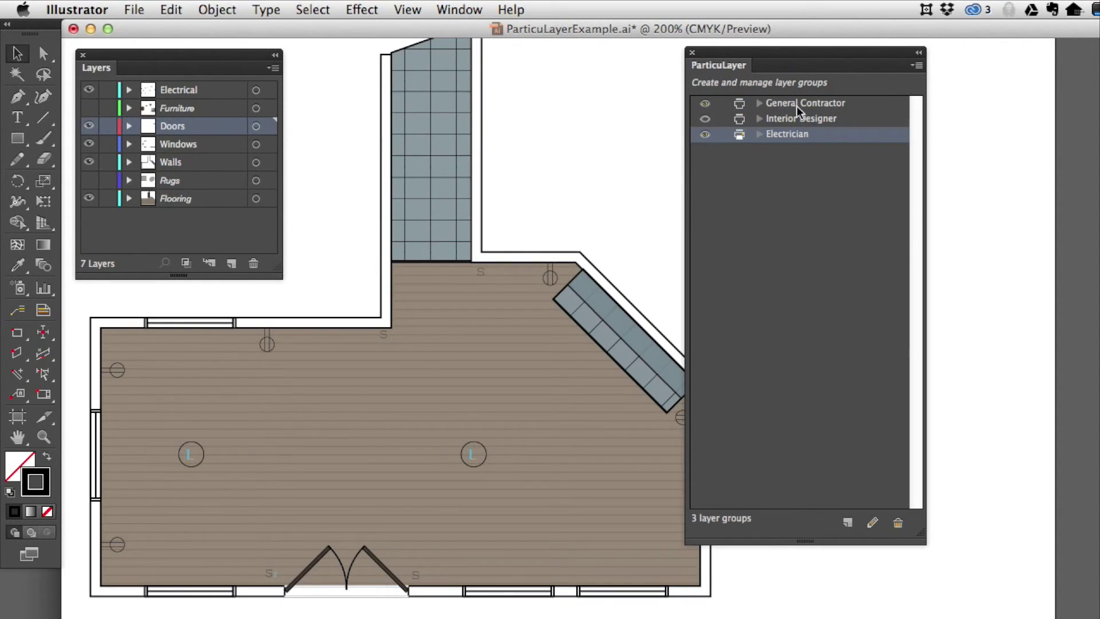
Step: Hide every layer group, then show the Electrician group's layers again
click(916, 67)
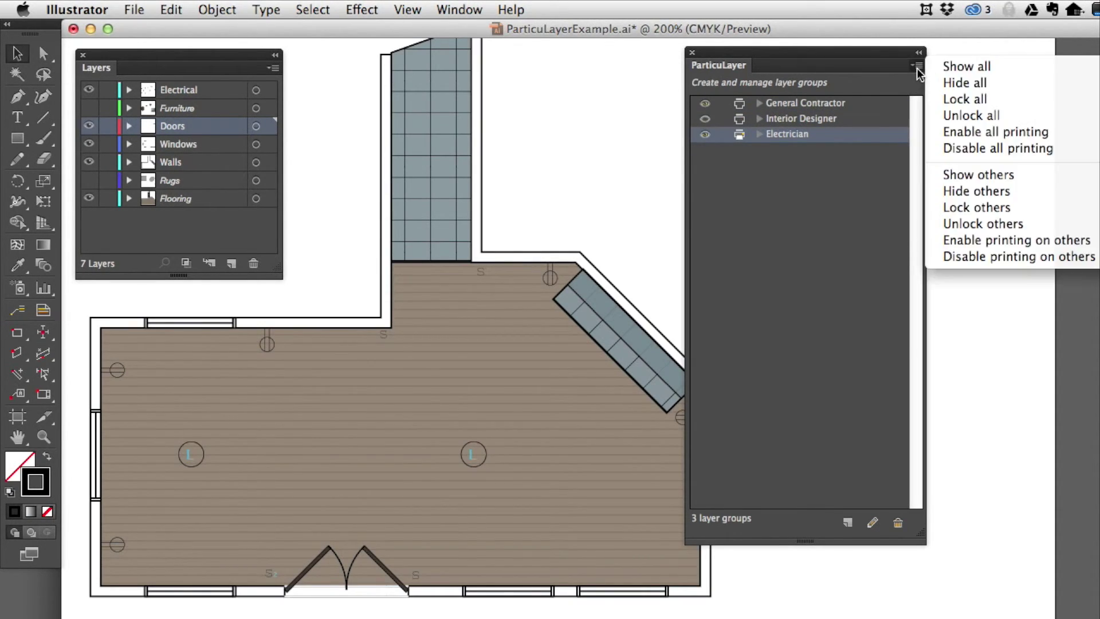
click(965, 86)
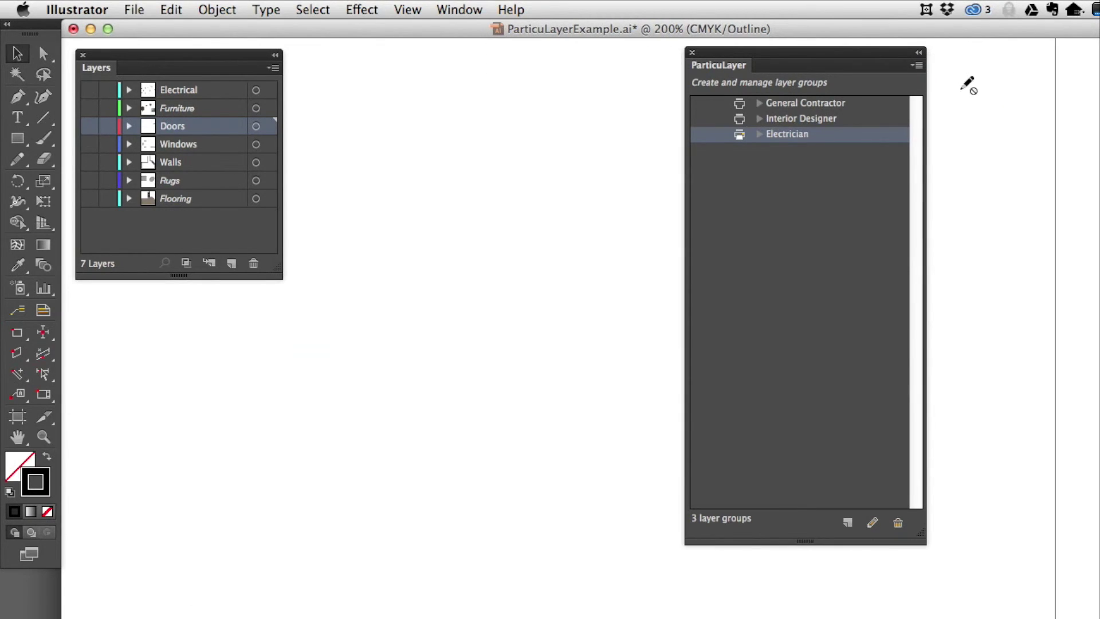
click(705, 135)
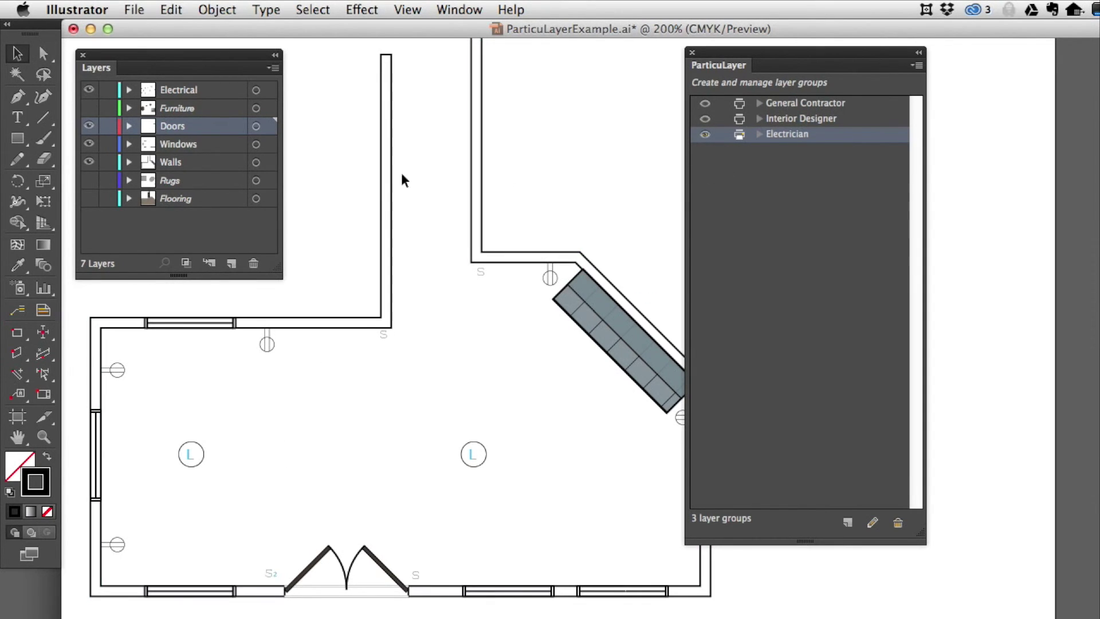
Step: Show the Interior Designer group so Furniture, Rugs and Flooring reappear on the plan
click(704, 119)
click(705, 119)
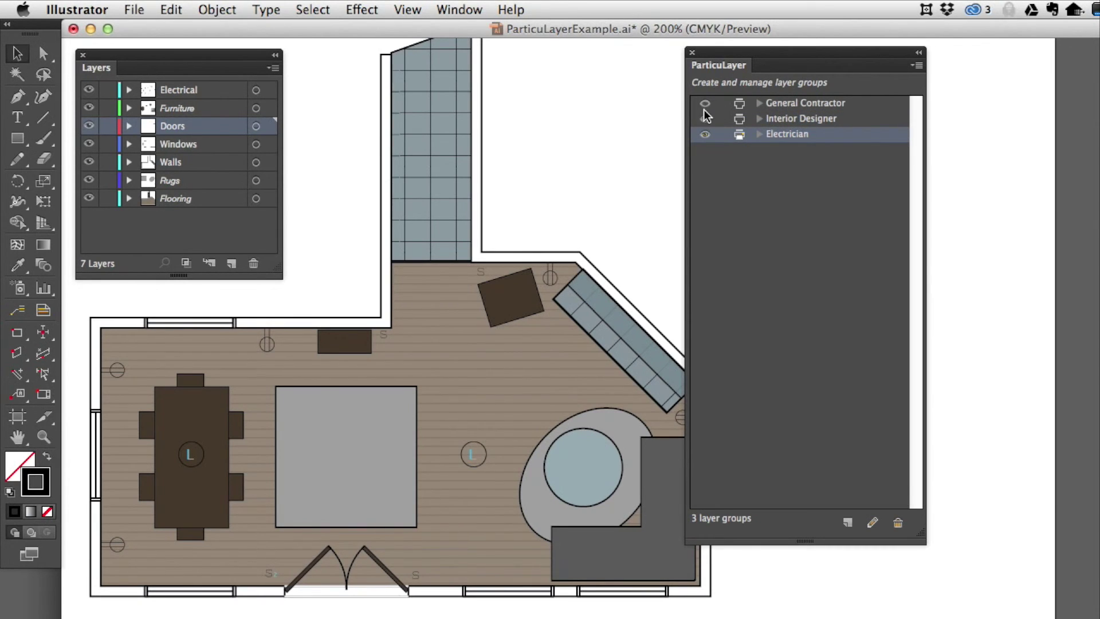